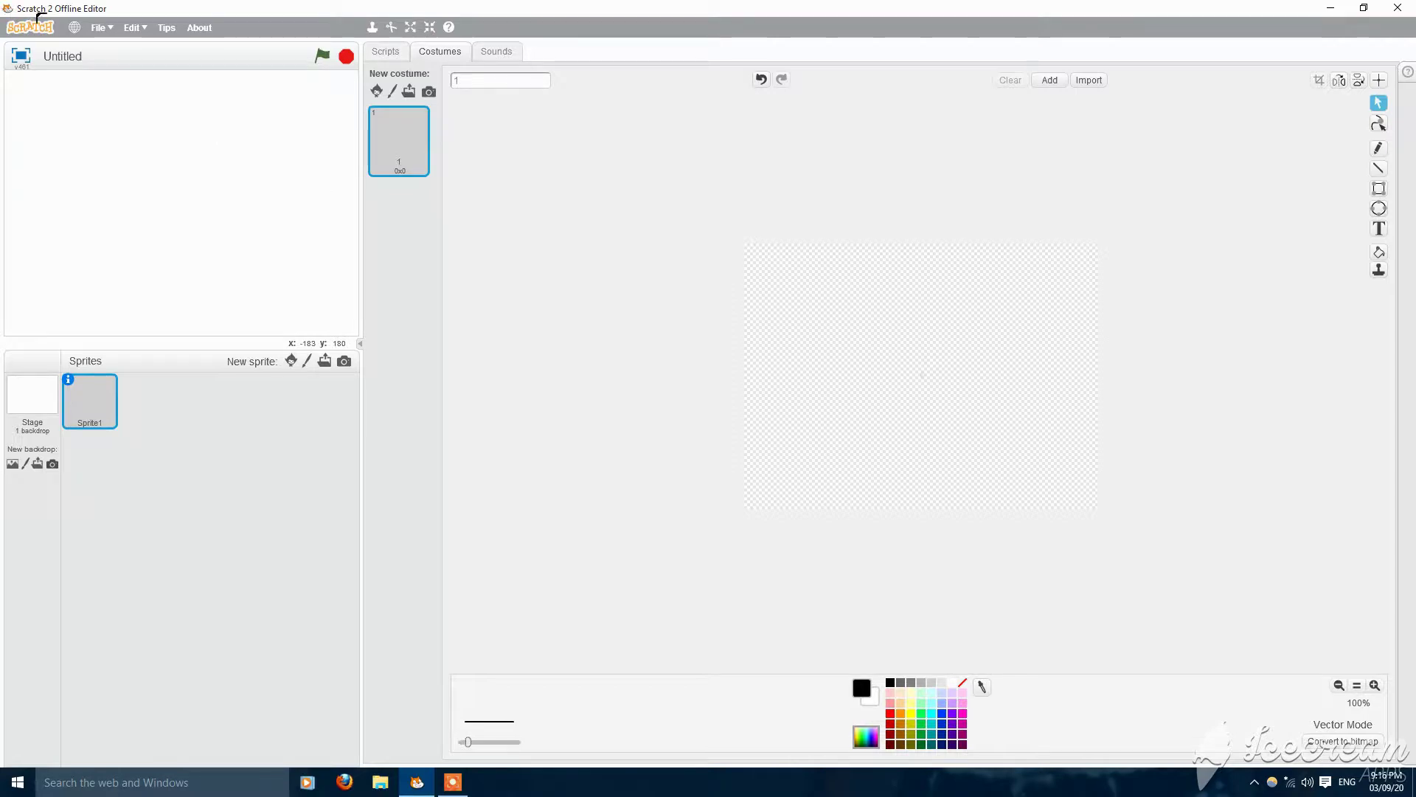
Zoom in on the empty costume canvas and choose the filled Rectangle tool.
{"action": "left_click", "coordinate": [1374, 685]}
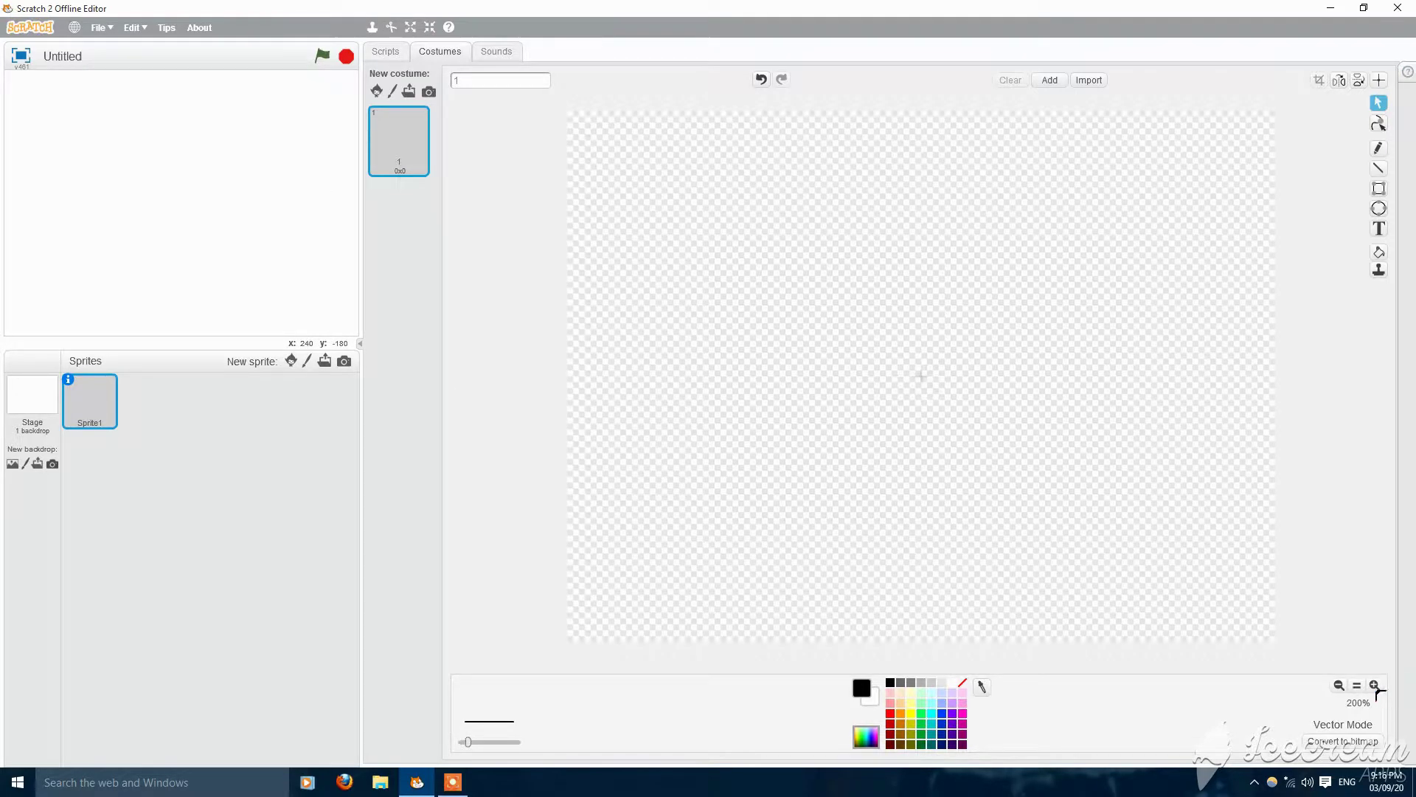
{"action": "left_click", "coordinate": [1379, 188]}
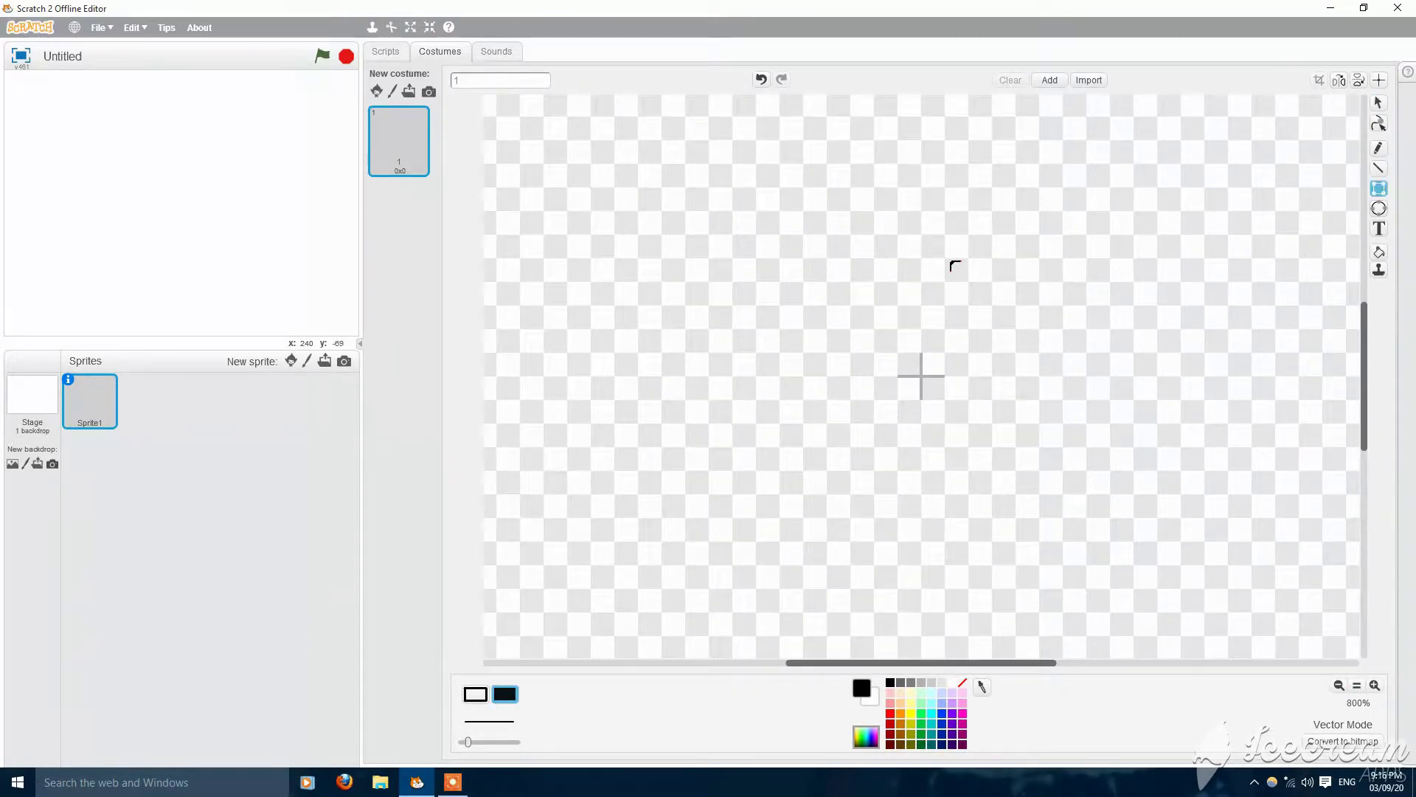
{"action": "left_click", "coordinate": [1379, 103]}
{"action": "left_click", "coordinate": [1379, 188]}
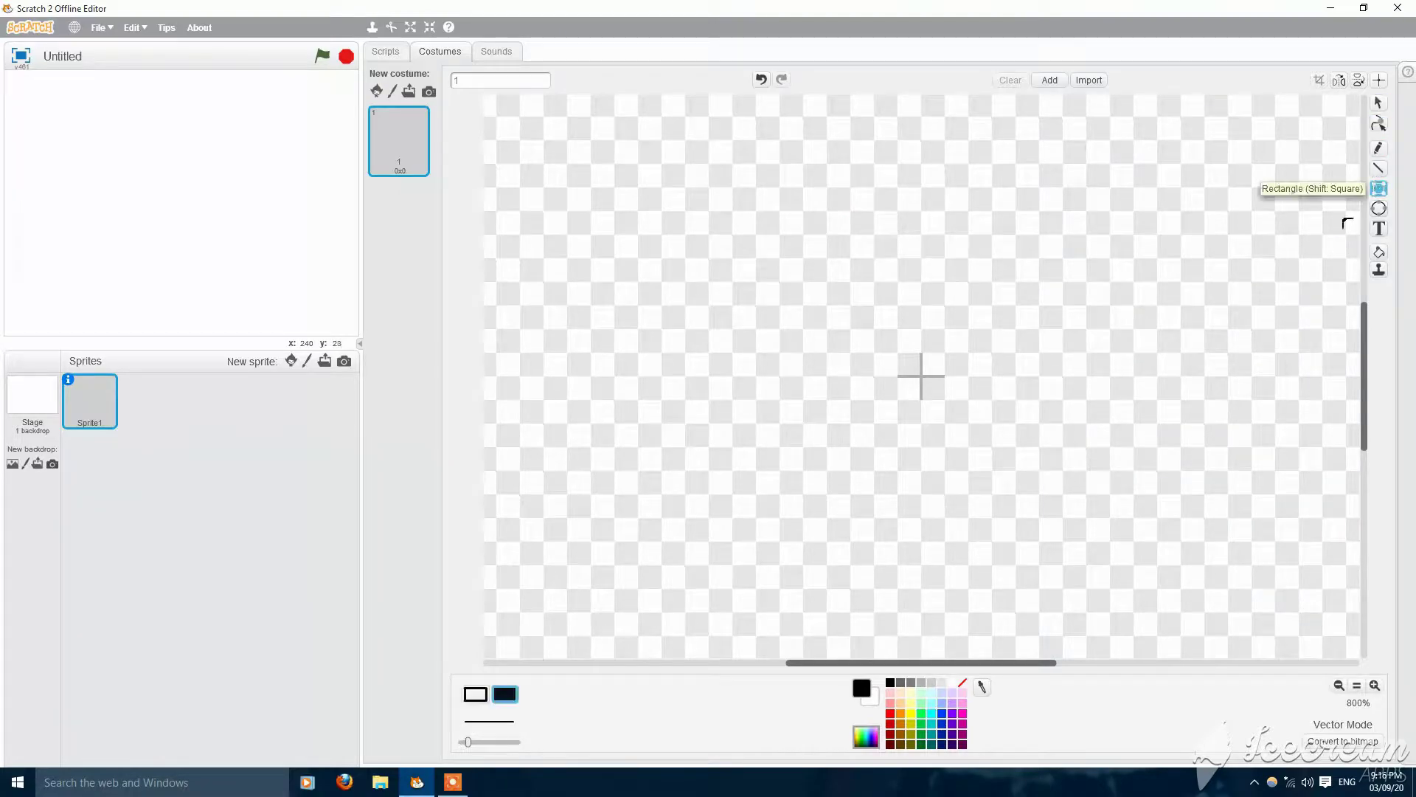
Draw a tall black rectangle near the canvas centre, check it, and thicken the line width.
{"action": "left_click_drag", "start_coordinate": [821, 209], "coordinate": [1040, 572]}
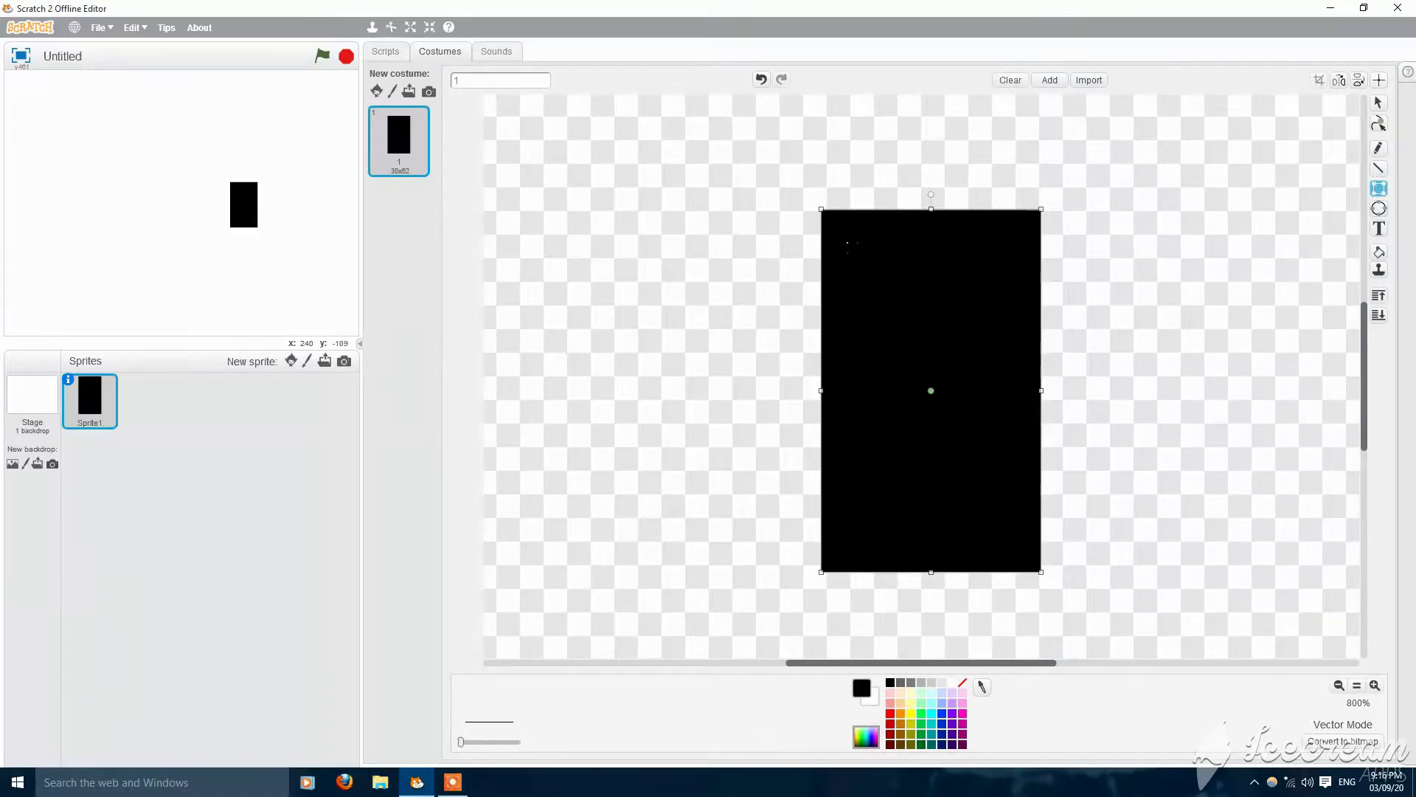
{"action": "left_click", "coordinate": [1375, 685]}
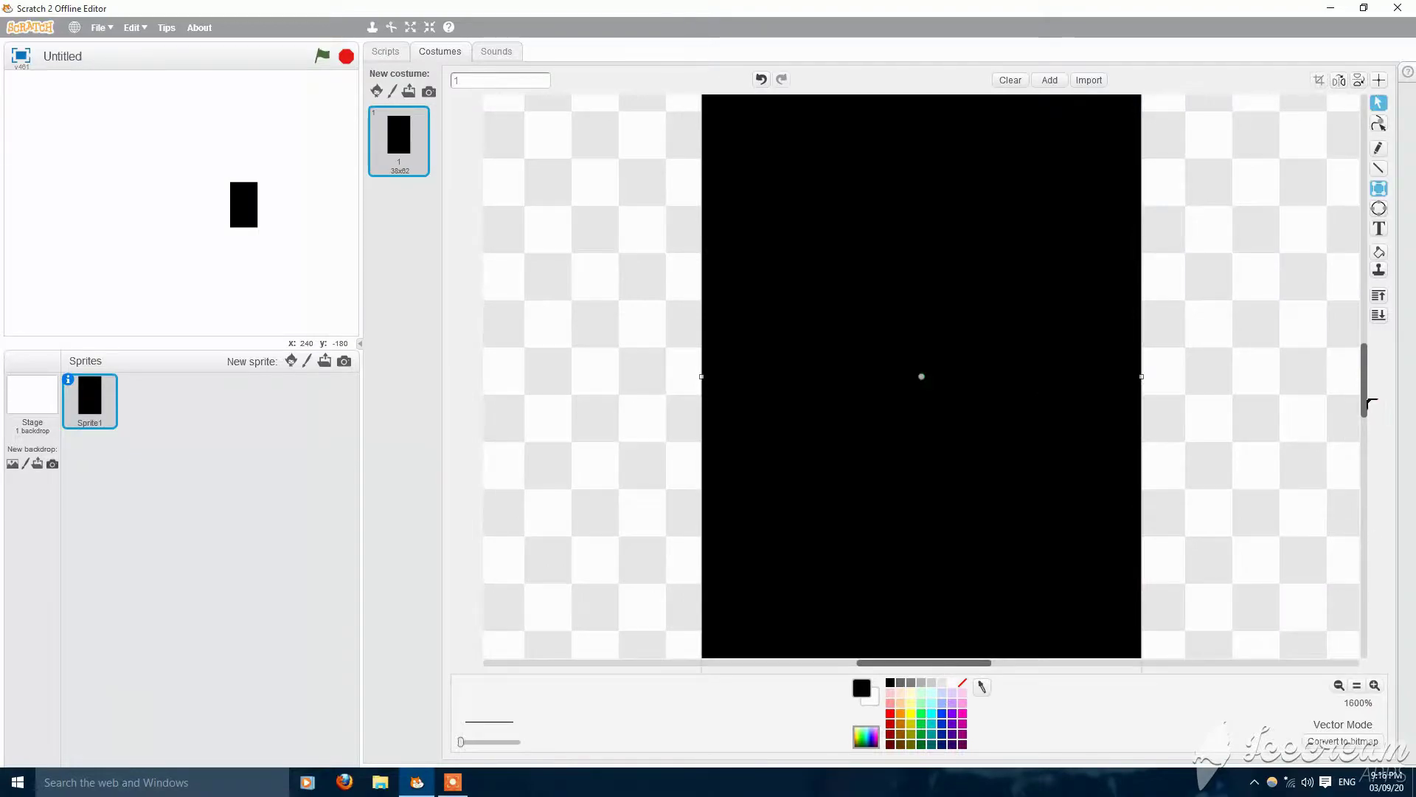
{"action": "left_click_drag", "start_coordinate": [1370, 404], "coordinate": [1368, 359]}
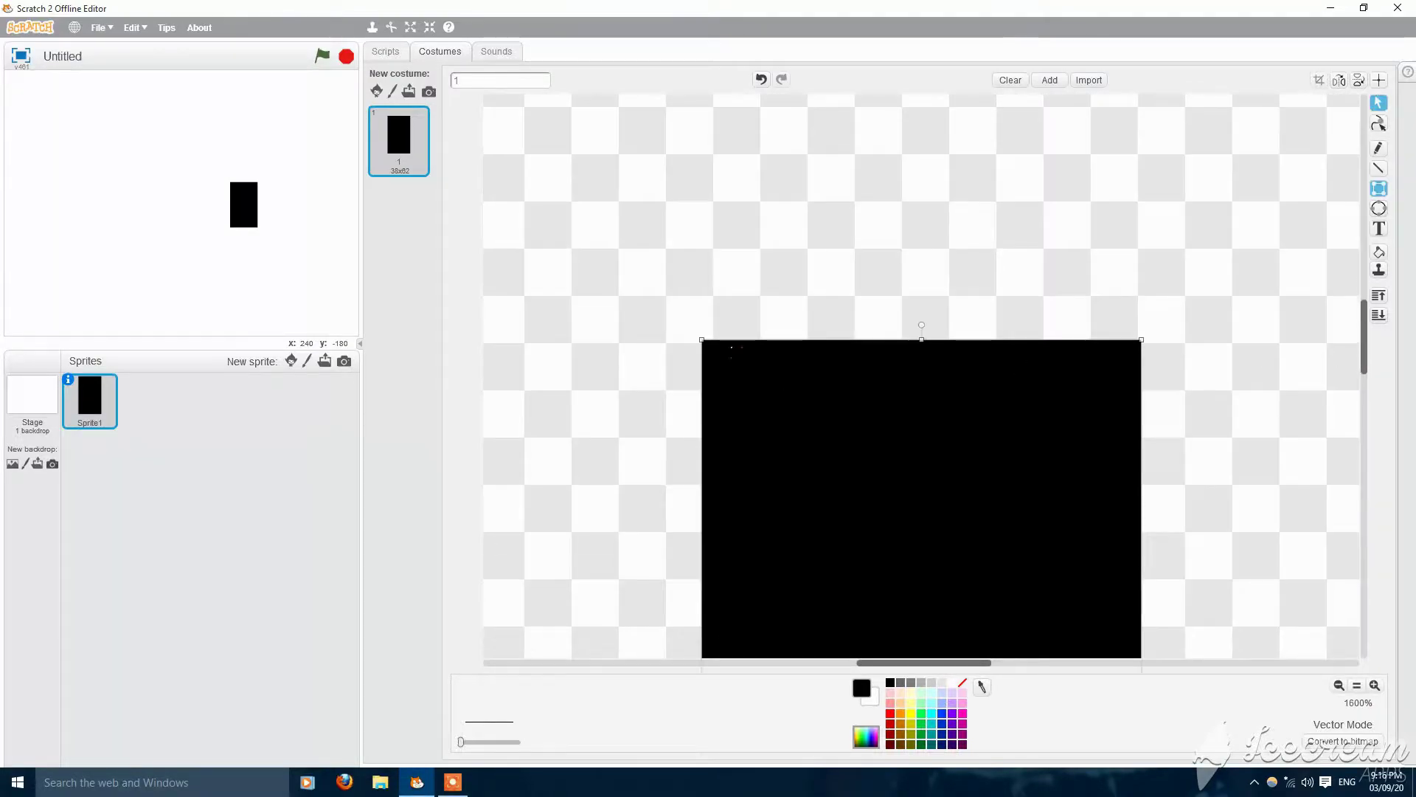
{"action": "left_click_drag", "start_coordinate": [1370, 335], "coordinate": [1368, 363]}
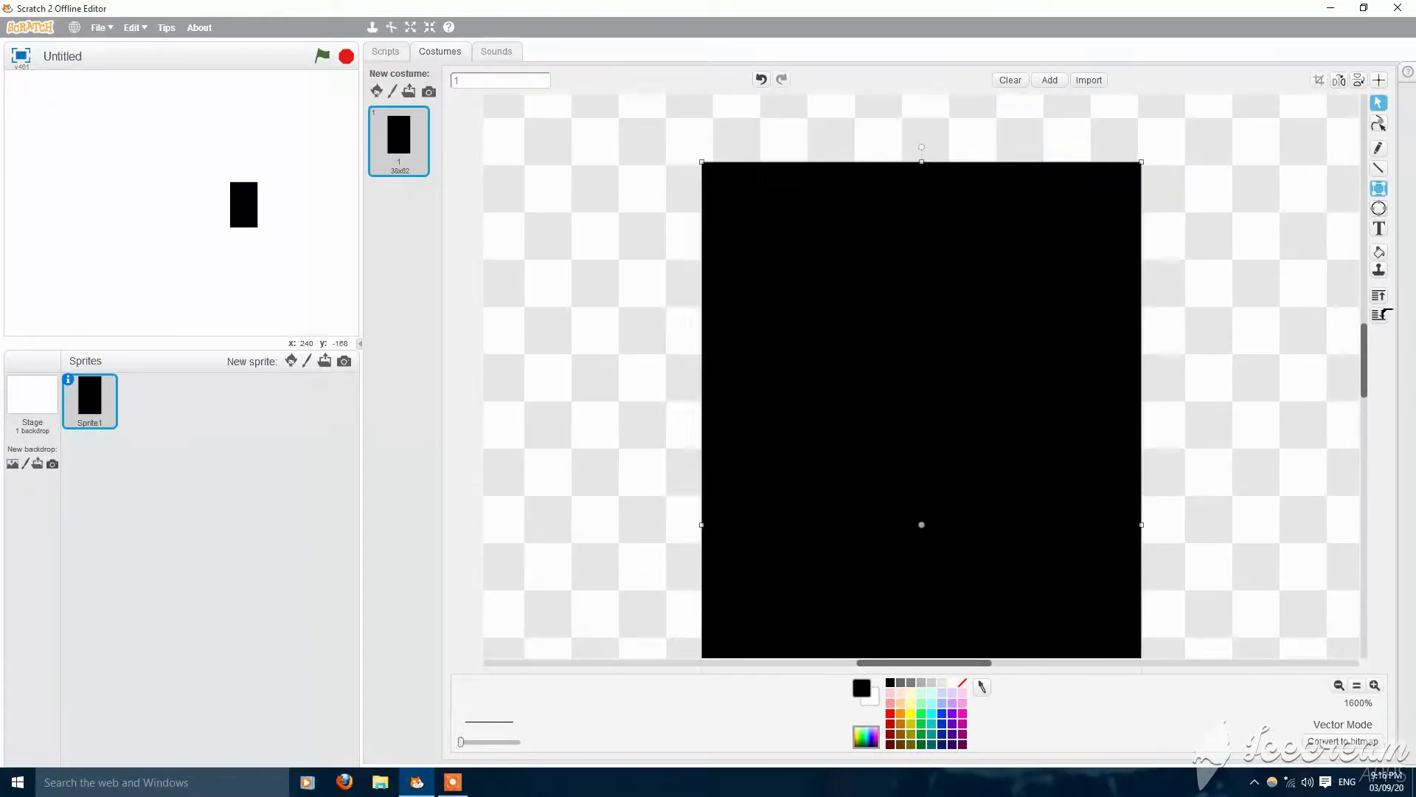
{"action": "left_click", "coordinate": [1339, 686]}
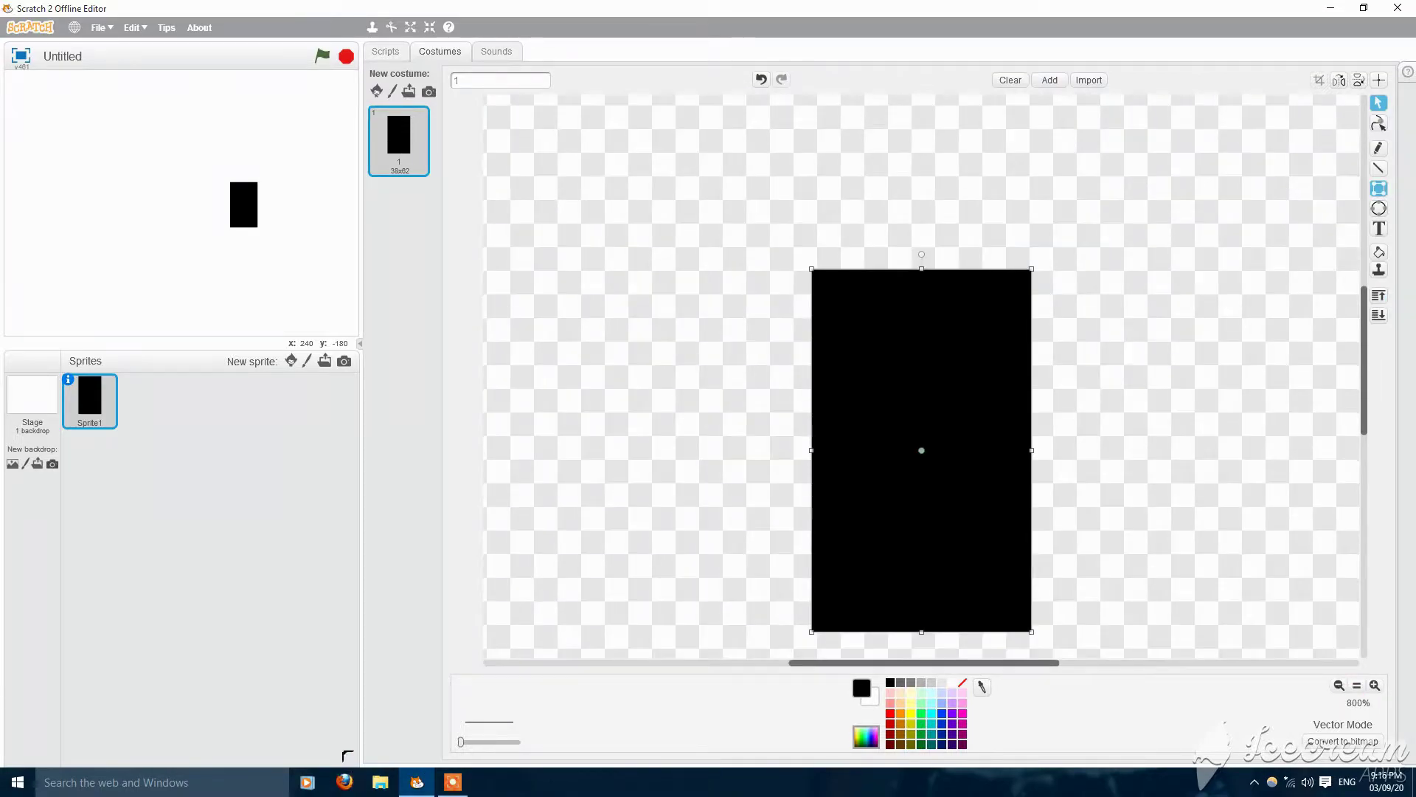
{"action": "left_click_drag", "start_coordinate": [468, 749], "coordinate": [478, 745]}
Fill the rectangle's outline black using a radial gradient whose second colour is black.
{"action": "left_click", "coordinate": [1384, 253]}
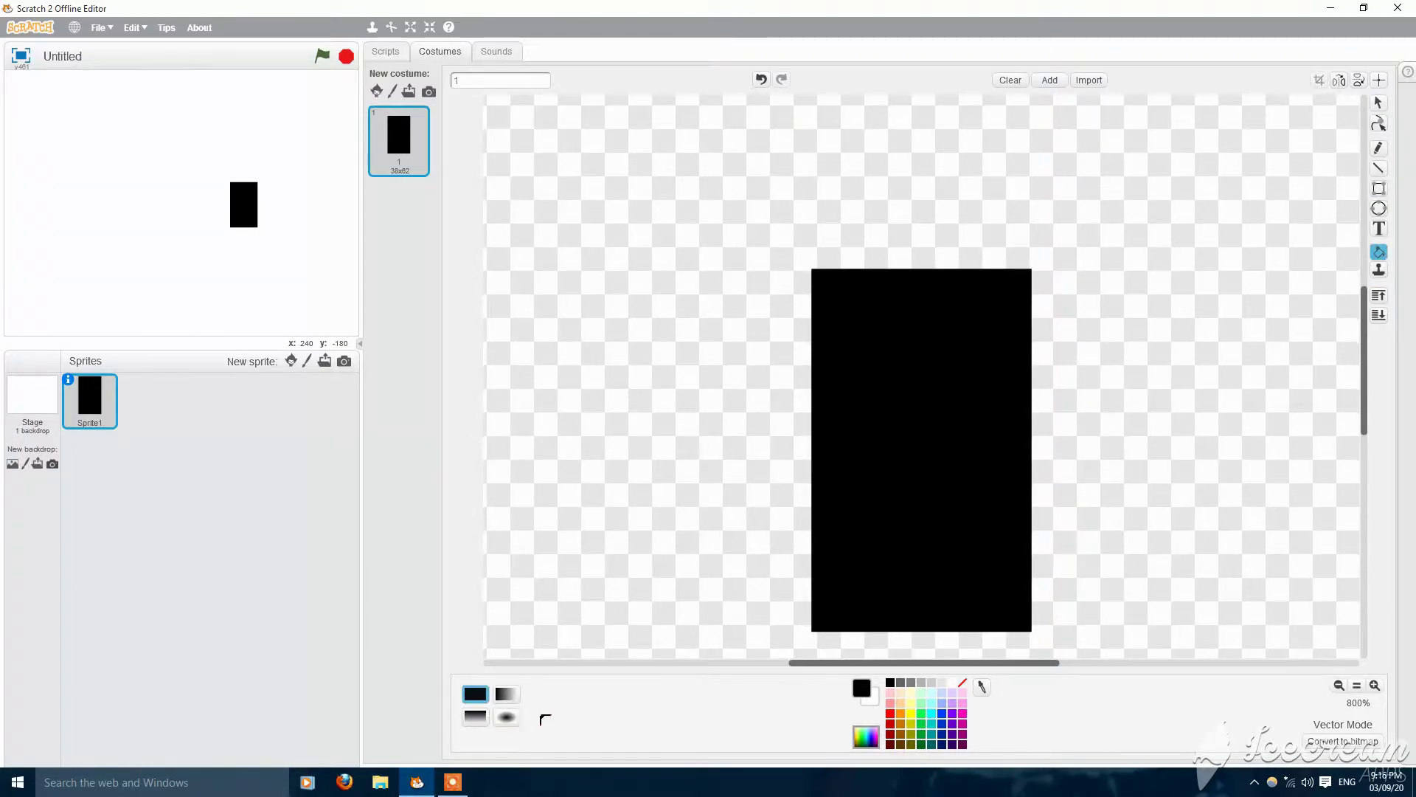
{"action": "left_click", "coordinate": [813, 270]}
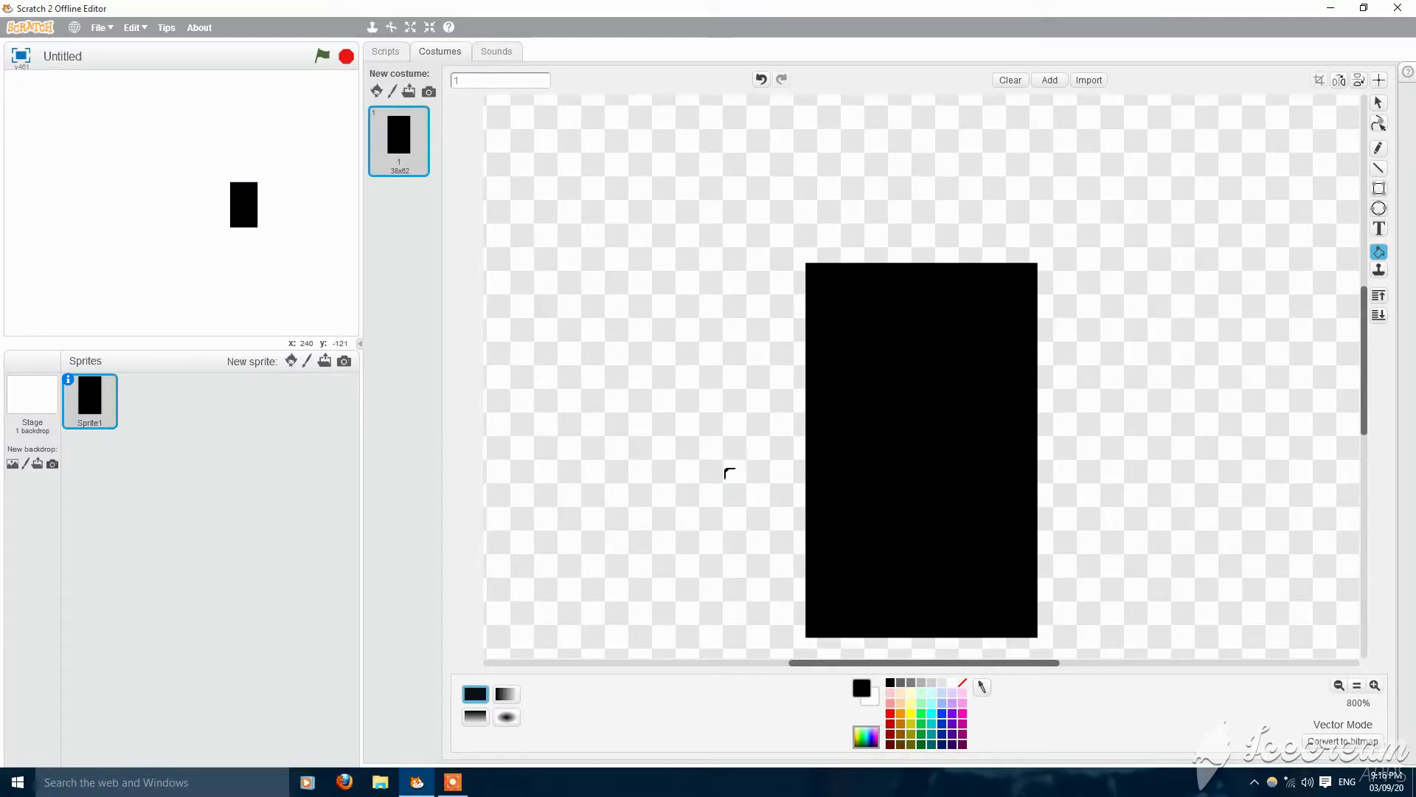
{"action": "left_click", "coordinate": [509, 718]}
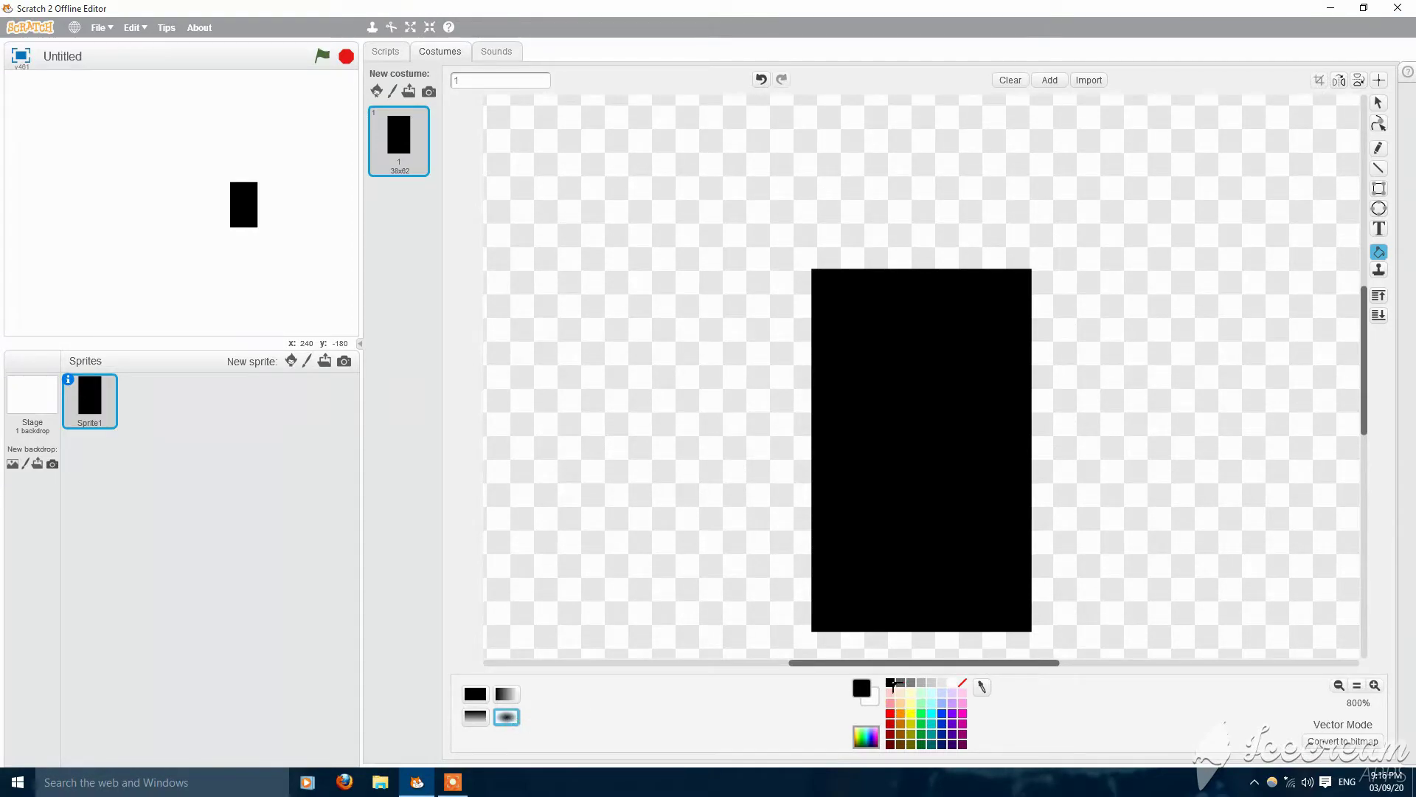
{"action": "left_click", "coordinate": [877, 700]}
{"action": "left_click", "coordinate": [890, 682]}
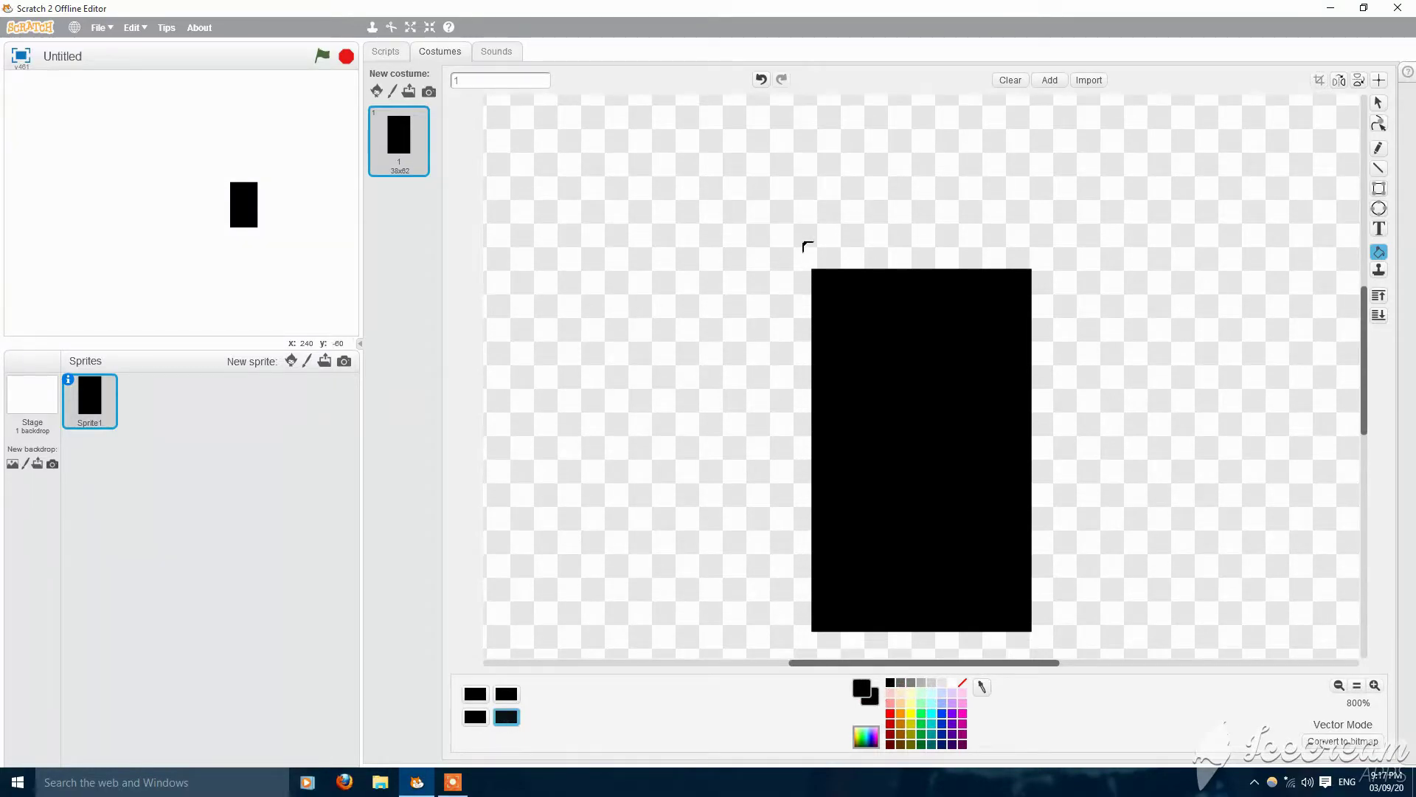
{"action": "left_click", "coordinate": [810, 272]}
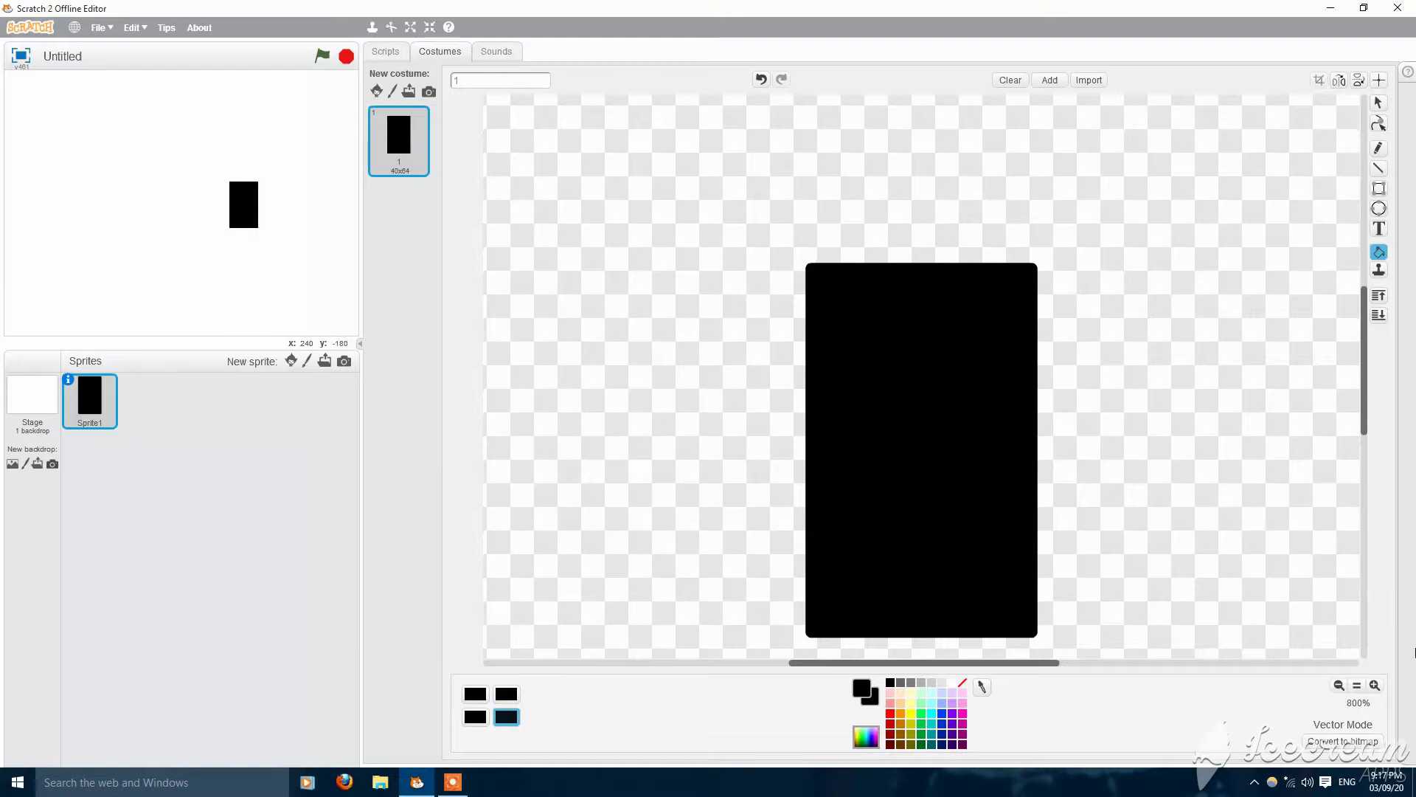
Inspect the rounded corners close up and reset the second gradient colour to white.
{"action": "left_click", "coordinate": [1376, 687]}
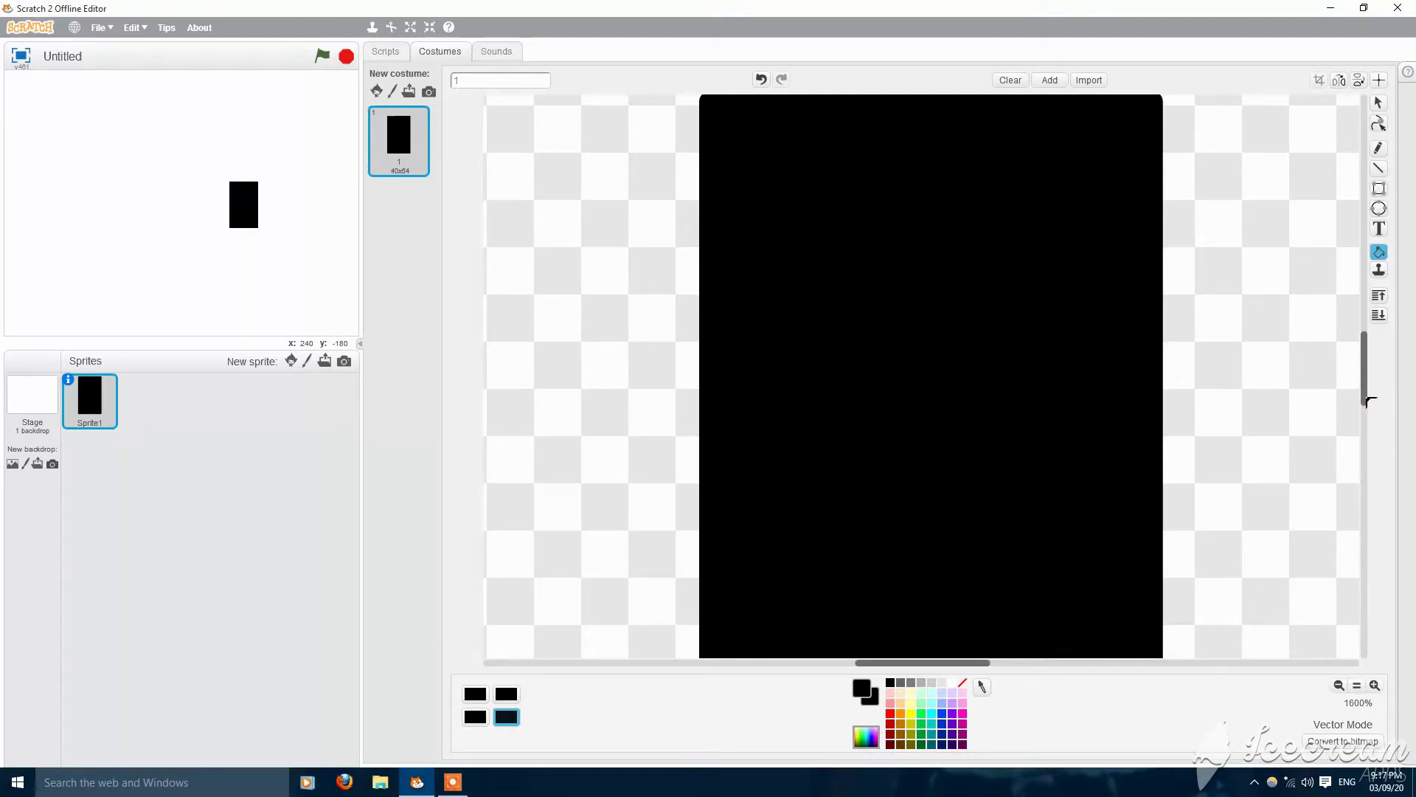
{"action": "left_click_drag", "start_coordinate": [1368, 401], "coordinate": [1318, 366]}
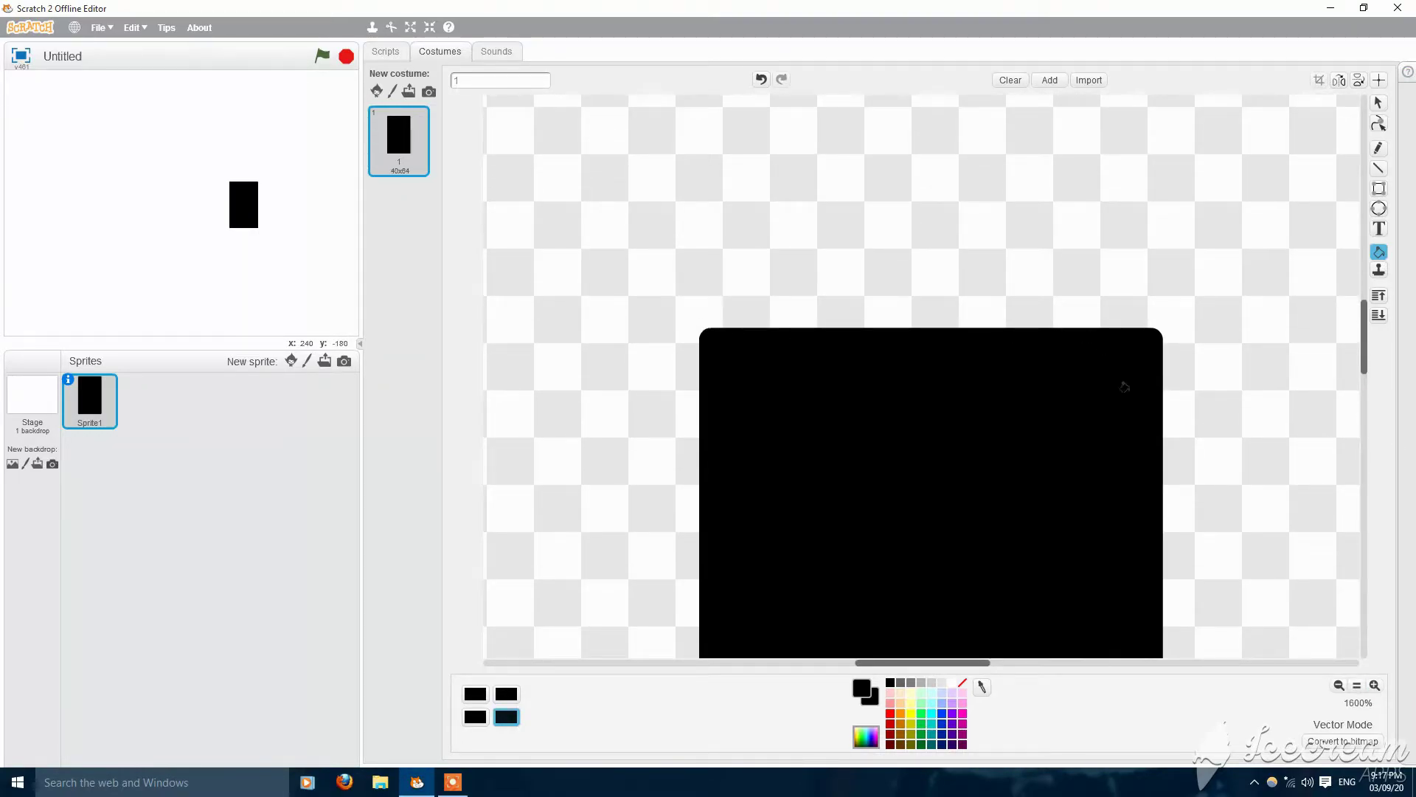
{"action": "mouse_move", "coordinate": [1369, 346]}
{"action": "left_mouse_down"}
{"action": "mouse_move", "coordinate": [1381, 488]}
{"action": "mouse_move", "coordinate": [1380, 380]}
{"action": "left_mouse_up"}
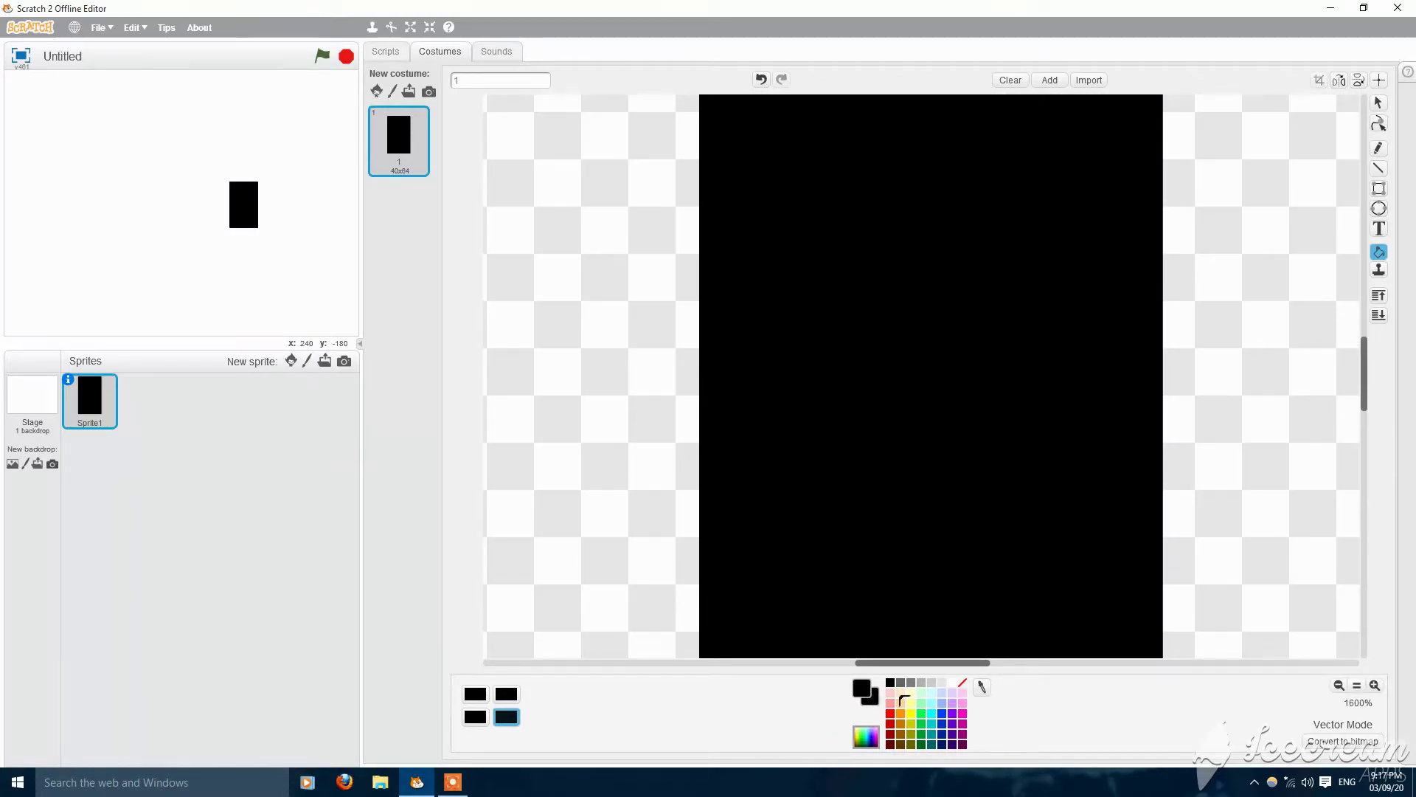
{"action": "left_click", "coordinate": [952, 683]}
{"action": "left_click", "coordinate": [871, 698]}
{"action": "left_click", "coordinate": [476, 696]}
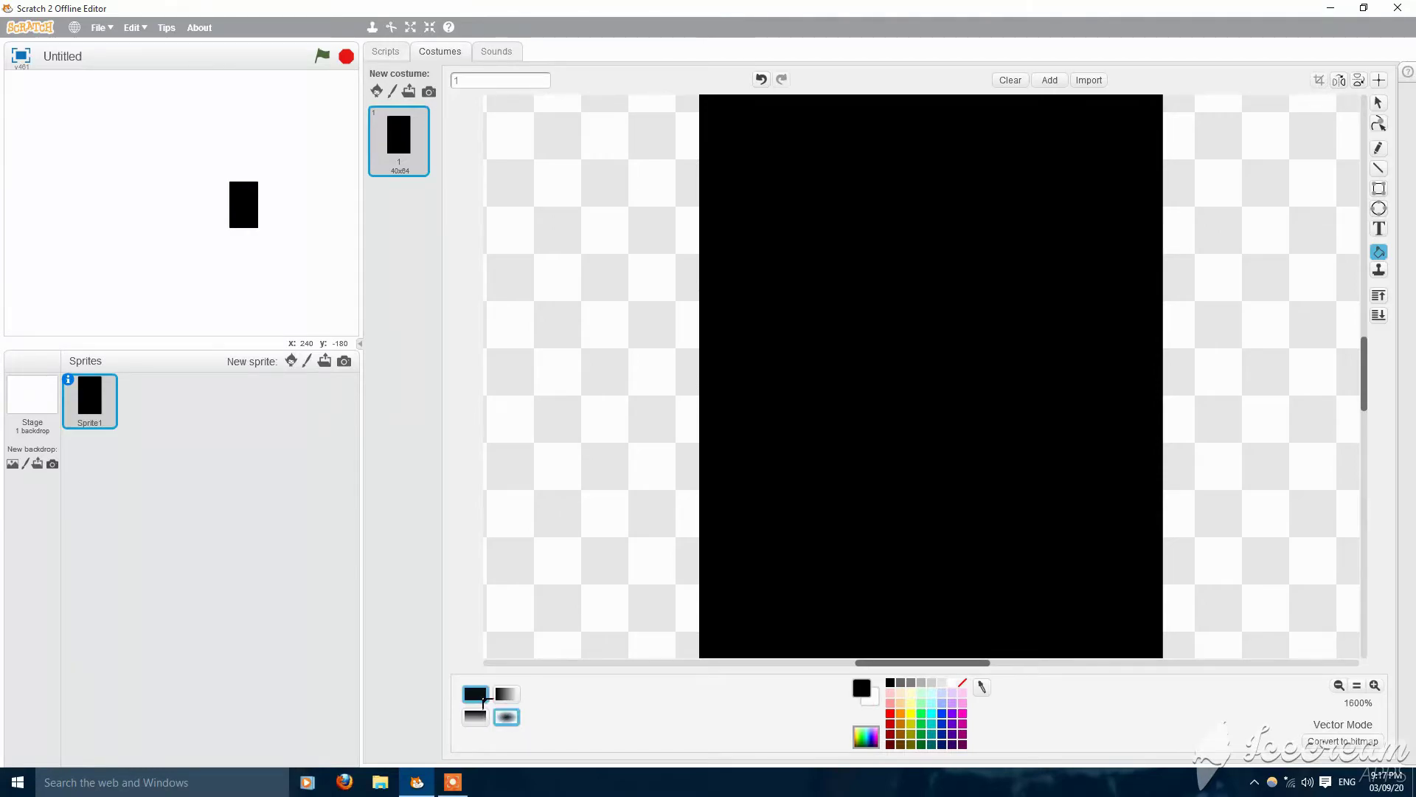
{"action": "left_click", "coordinate": [1339, 685]}
{"action": "left_click", "coordinate": [1339, 684]}
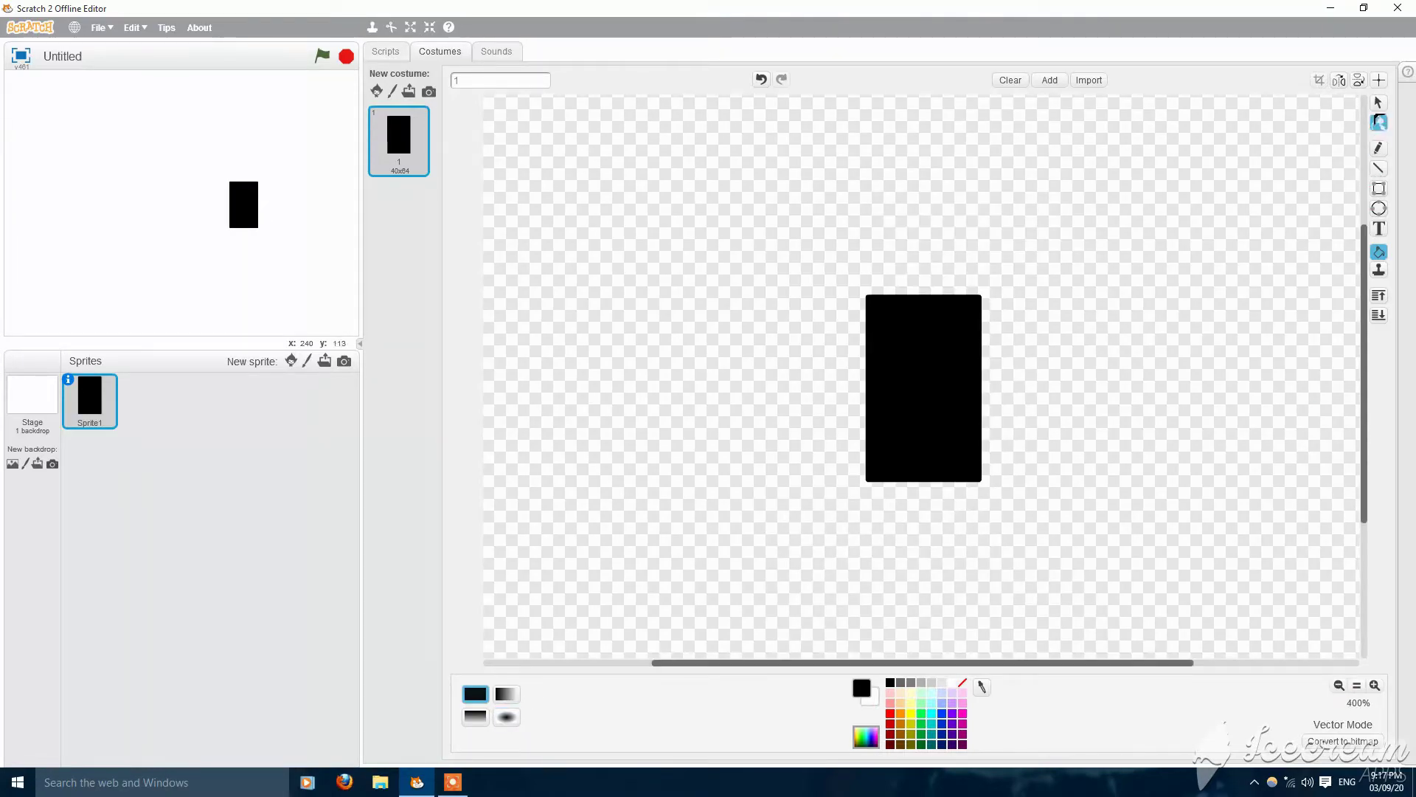
{"action": "left_click", "coordinate": [1379, 102]}
Marquee-select the rectangle and drag its corner handle to scale it to 136x220.
{"action": "left_click_drag", "start_coordinate": [825, 246], "coordinate": [1132, 586]}
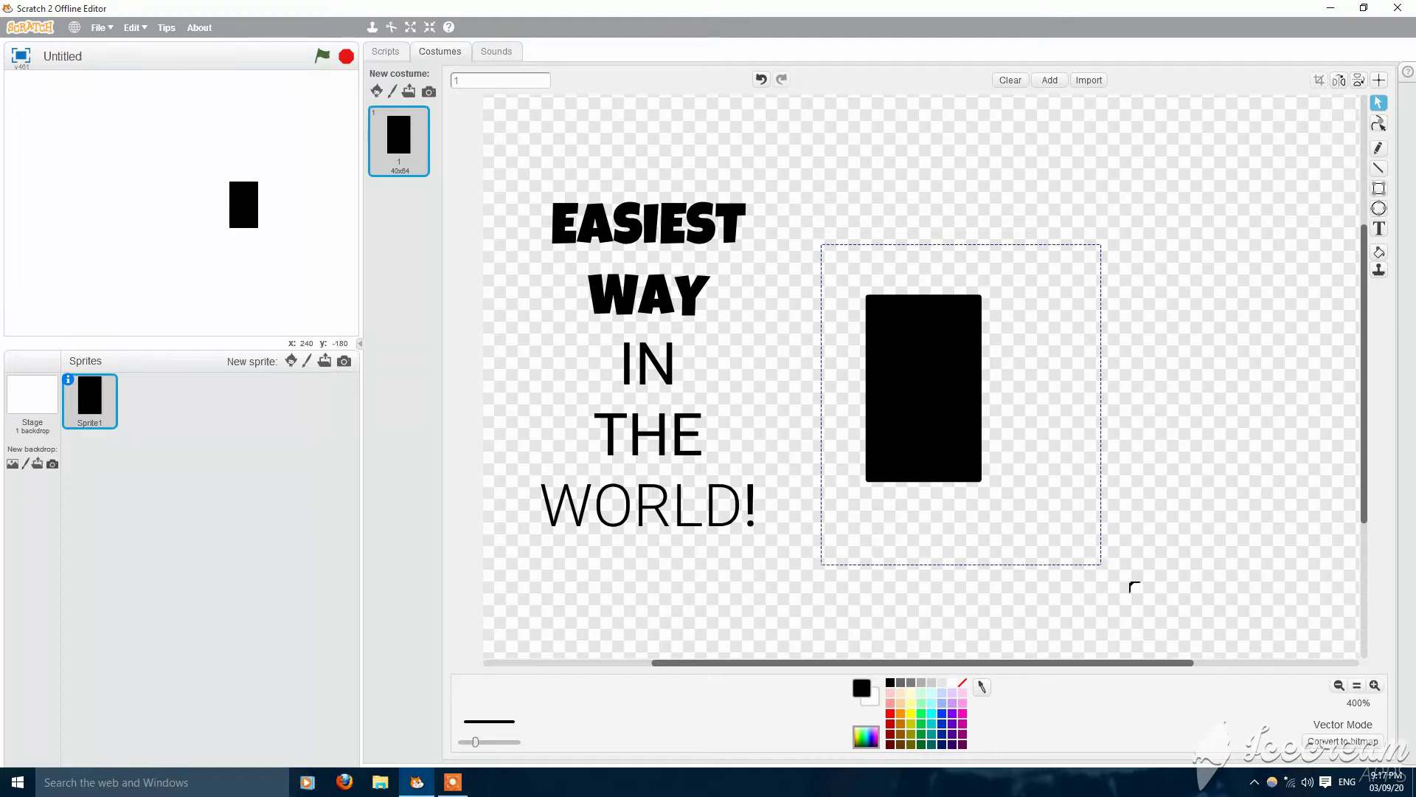
{"action": "left_click_drag", "start_coordinate": [982, 481], "coordinate": [1185, 653]}
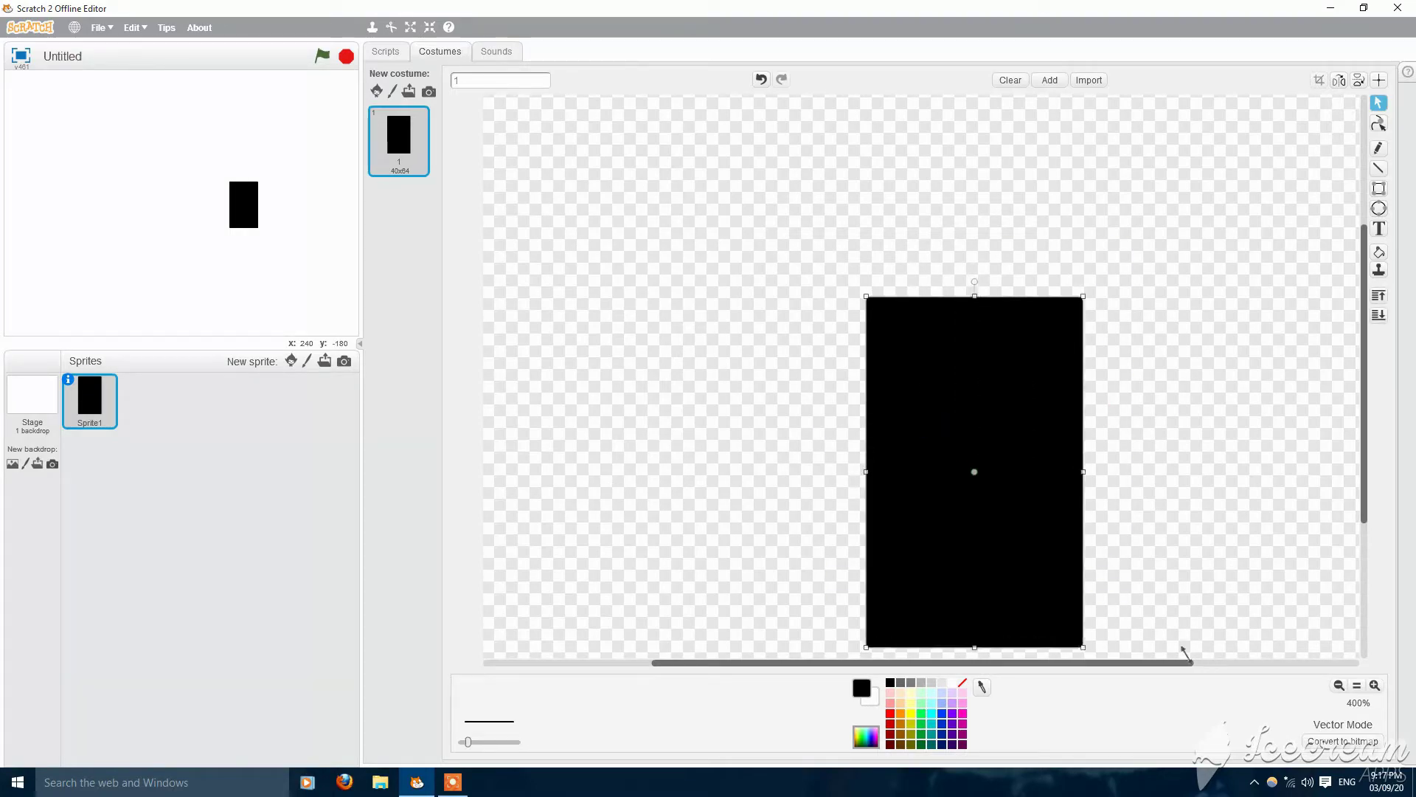
{"action": "left_click_drag", "start_coordinate": [1368, 393], "coordinate": [1372, 525]}
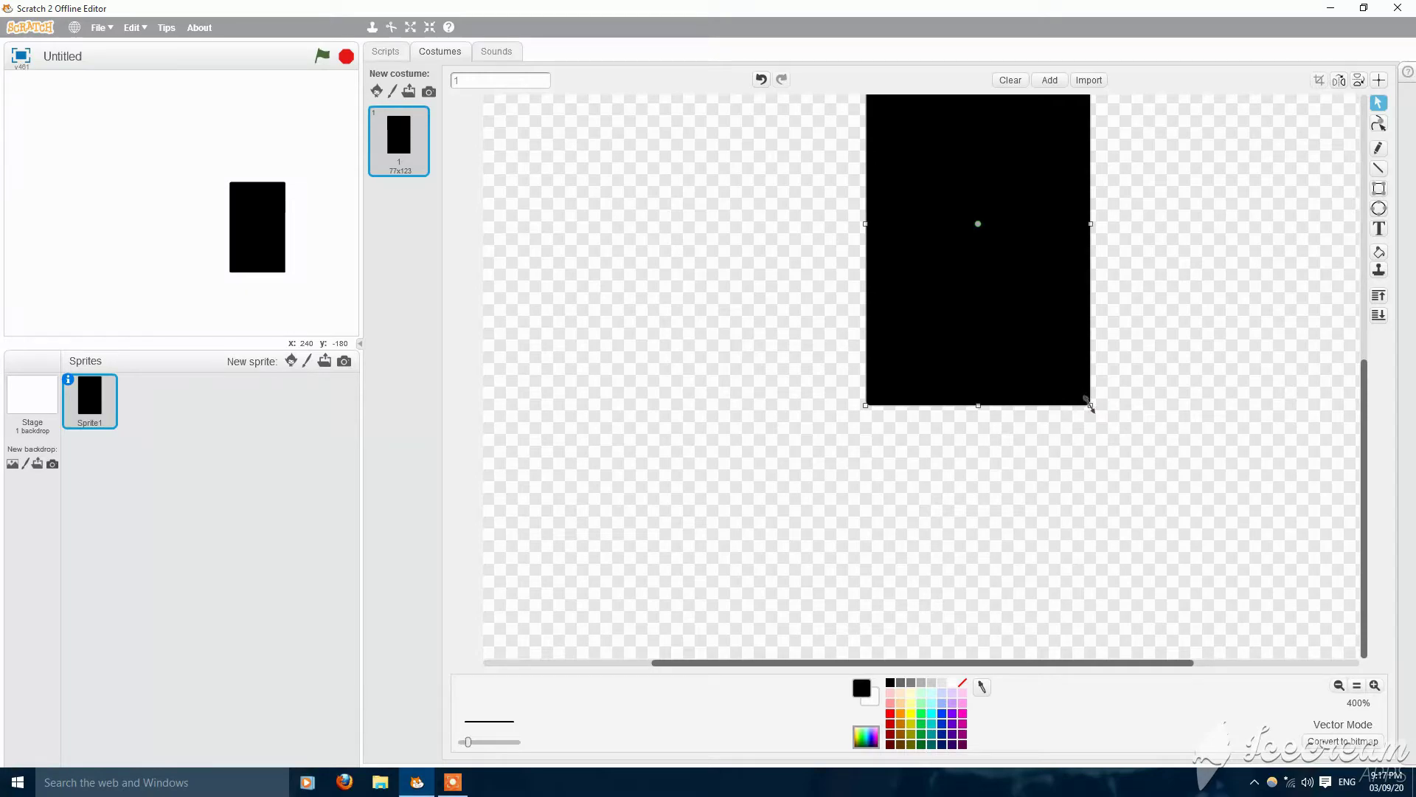
{"action": "left_click_drag", "start_coordinate": [1091, 407], "coordinate": [1263, 654]}
{"action": "left_click_drag", "start_coordinate": [1368, 589], "coordinate": [1360, 456]}
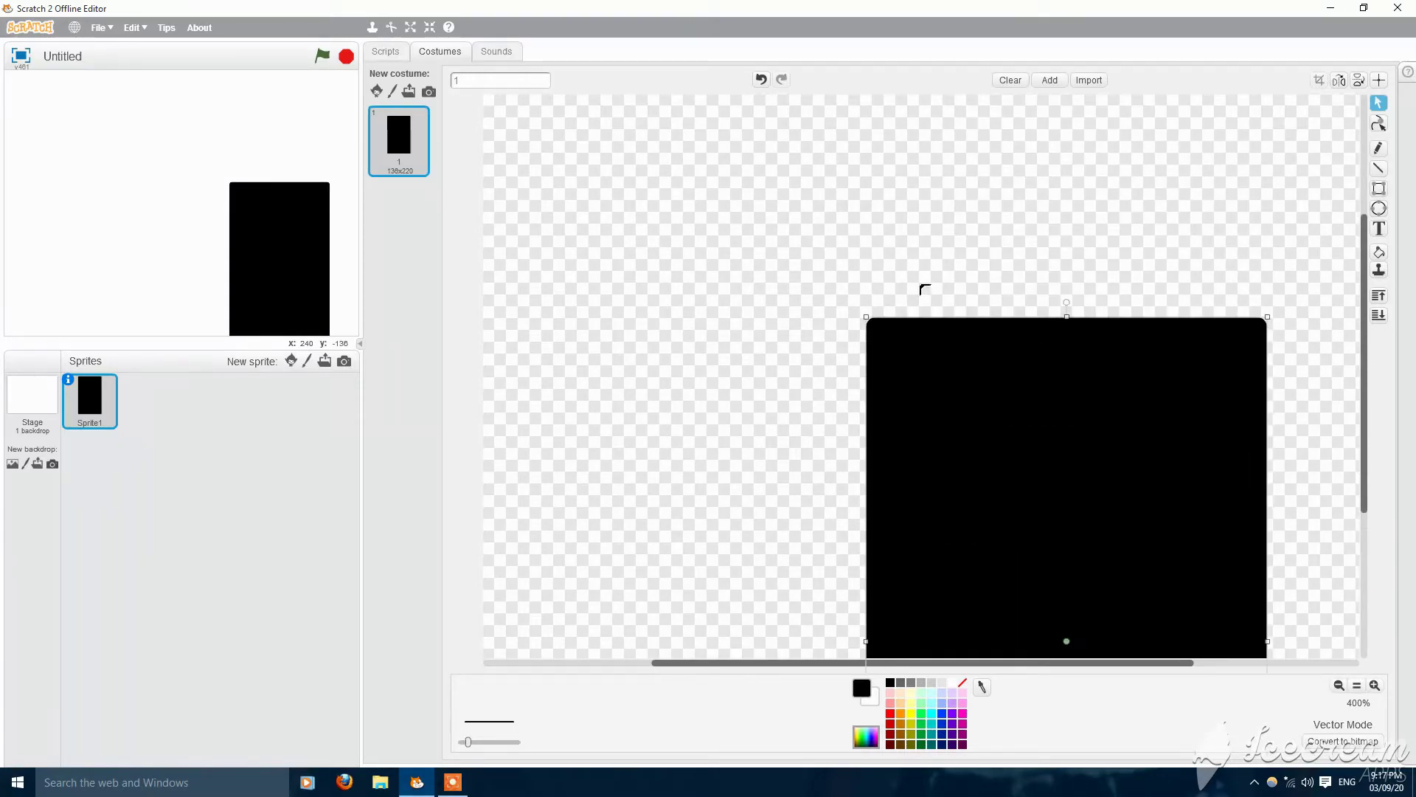
{"action": "left_click", "coordinate": [1375, 685]}
{"action": "left_click", "coordinate": [1374, 684]}
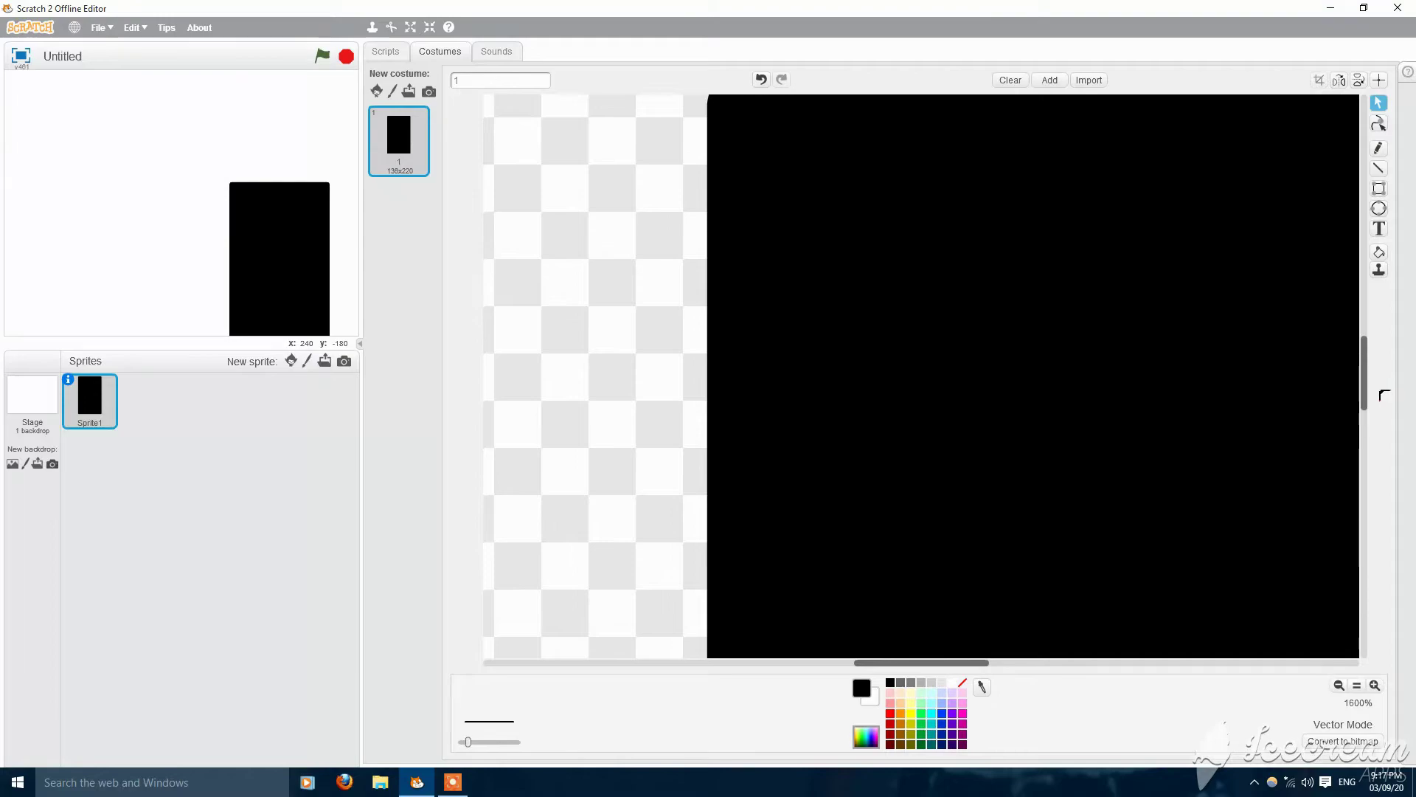
{"action": "left_click_drag", "start_coordinate": [1368, 389], "coordinate": [1366, 332]}
Deselect the rectangle and choose the Fill tool with a radial gradient.
{"action": "left_click", "coordinate": [739, 408]}
{"action": "left_click", "coordinate": [755, 279]}
{"action": "left_click", "coordinate": [1379, 251]}
{"action": "left_click", "coordinate": [506, 716]}
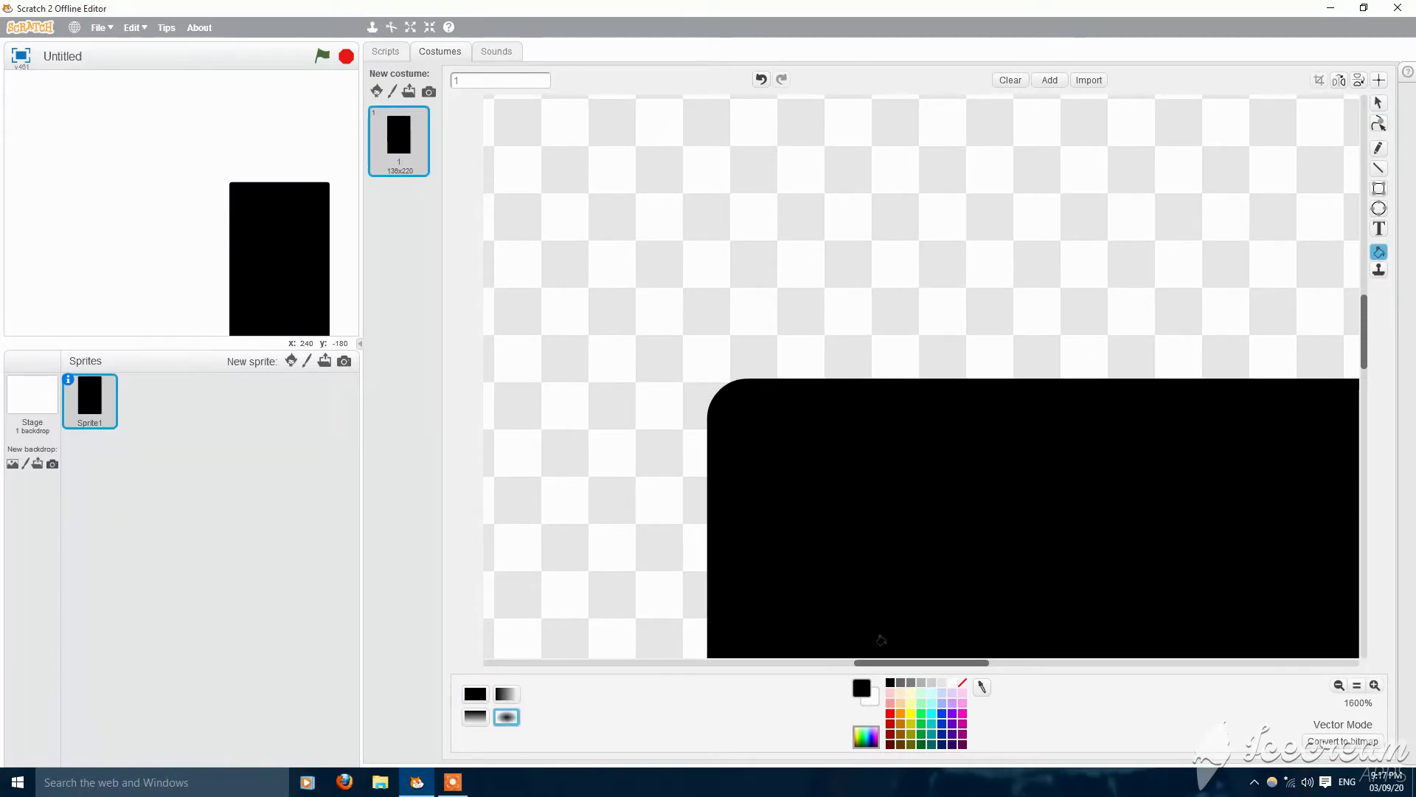
Apply the grey-to-black gradient to the rectangle's rounded border and its inside.
{"action": "left_click", "coordinate": [1340, 686]}
{"action": "left_click", "coordinate": [1339, 686]}
{"action": "left_click", "coordinate": [886, 388]}
{"action": "left_click", "coordinate": [1260, 388]}
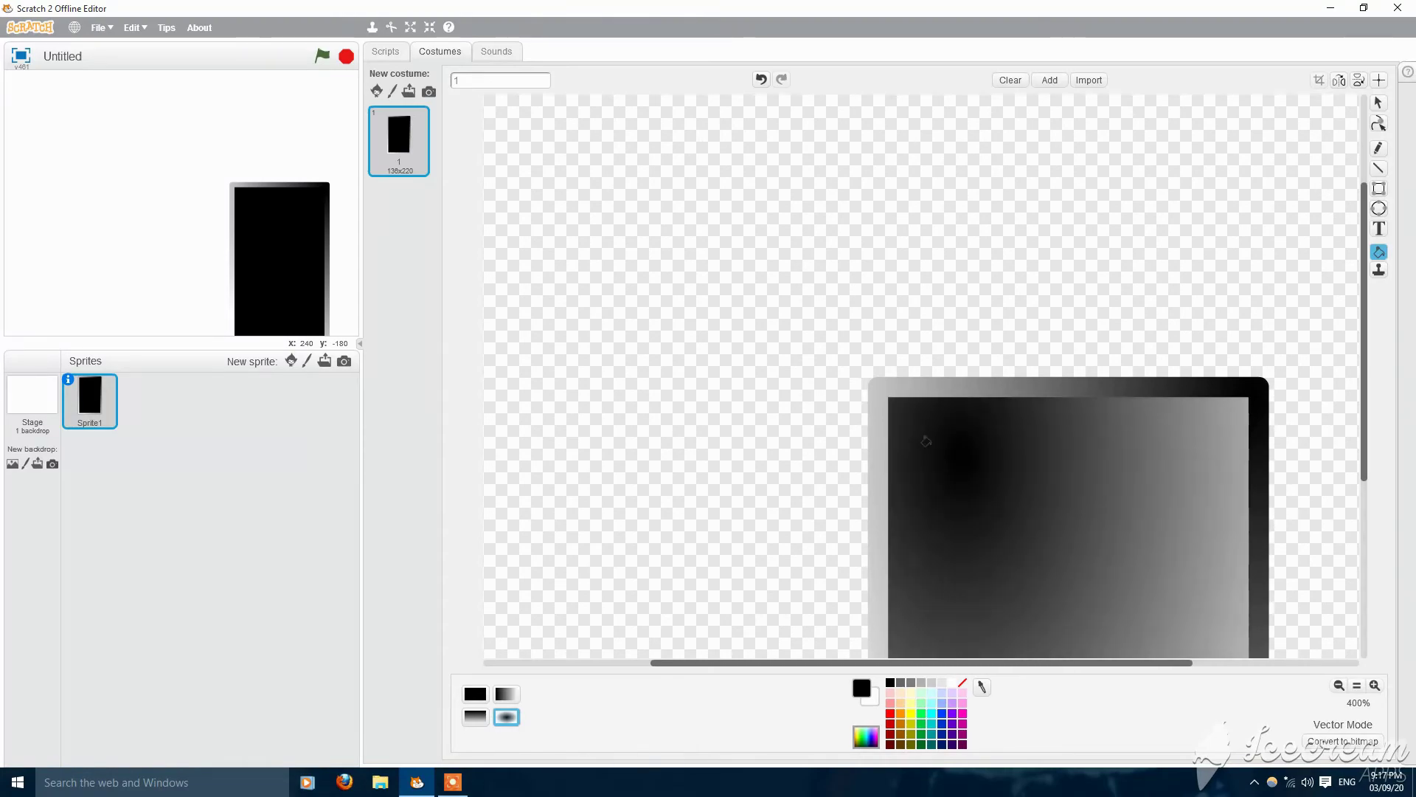
{"action": "left_click", "coordinate": [1240, 395]}
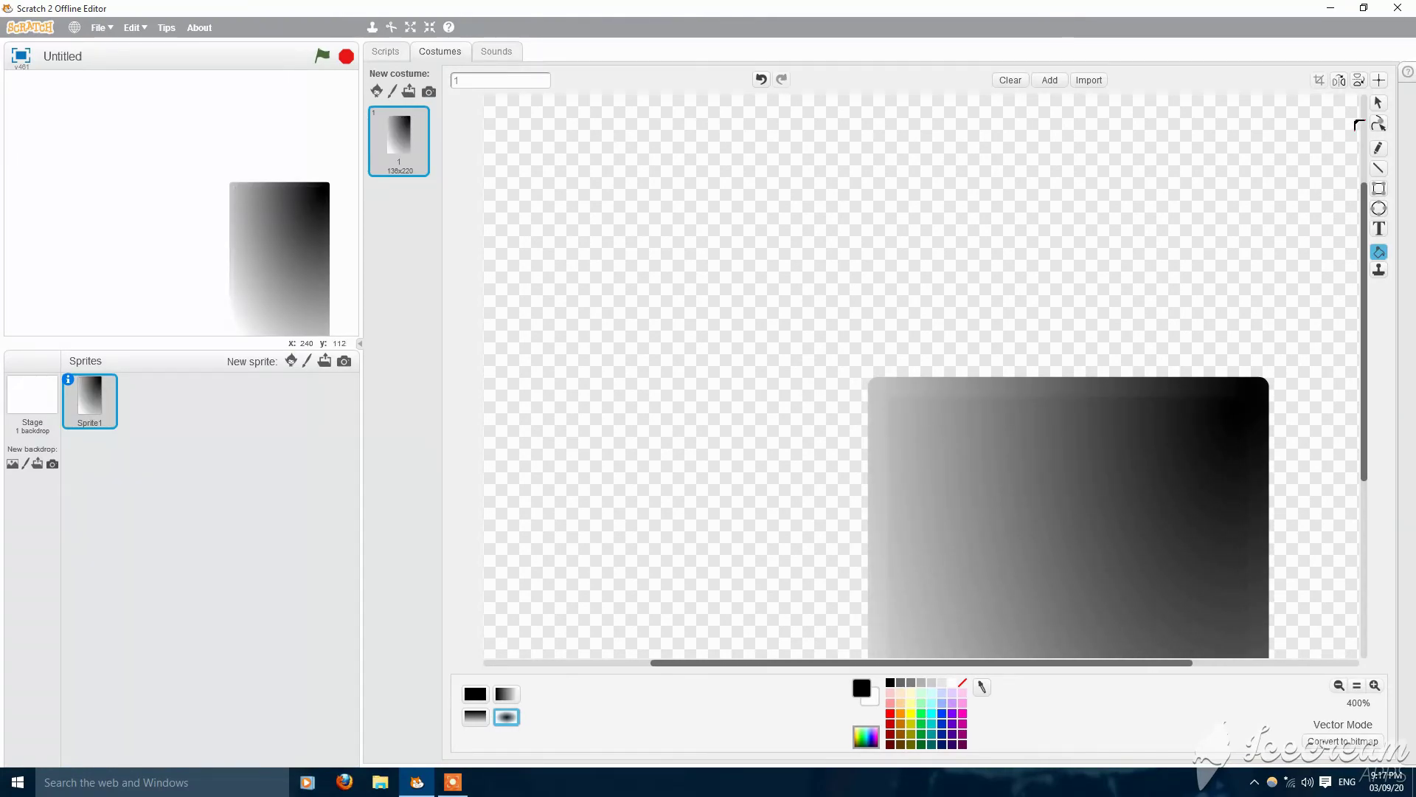
{"action": "left_click", "coordinate": [1380, 103]}
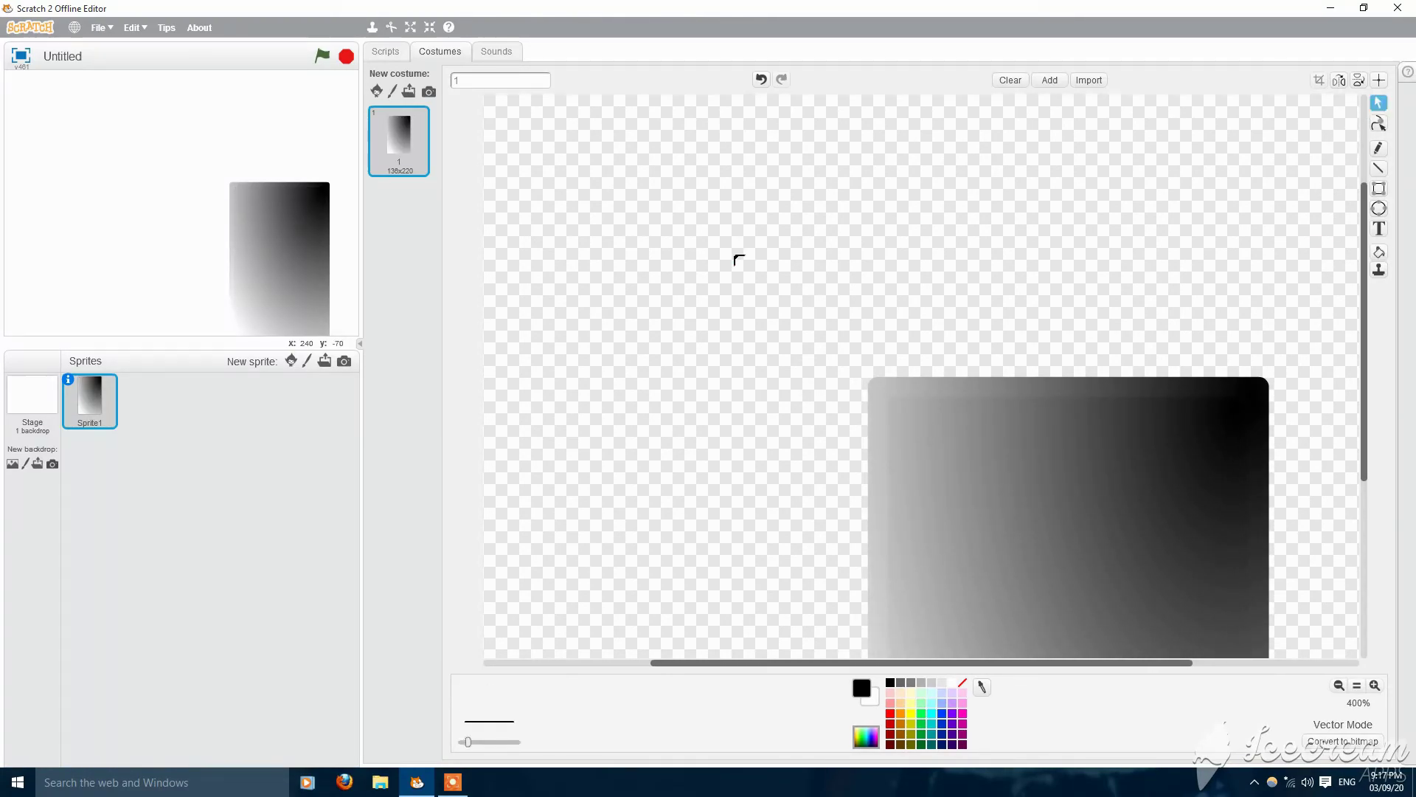